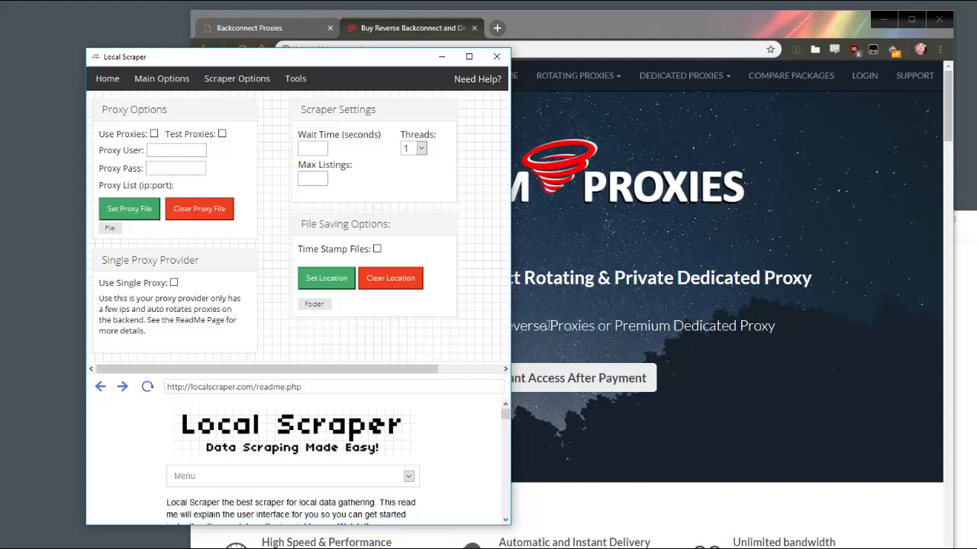
Switch to the Storm Proxies website in the browser and open the order plans for Dedicated IPs Rotating Proxies.
{"action": "left_click", "coordinate": [547, 326]}
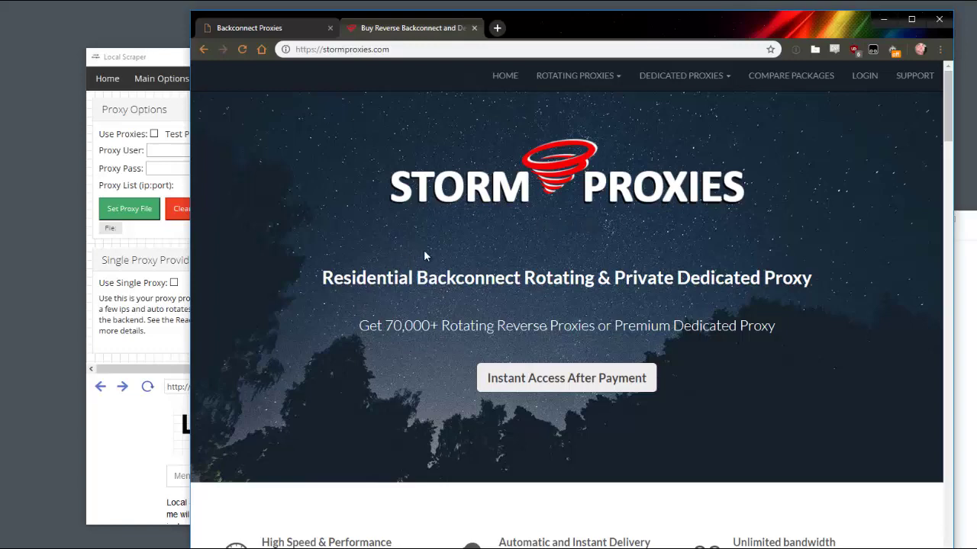
{"action": "scroll", "coordinate": [423, 249], "scroll_direction": "down", "scroll_amount": 1}
{"action": "scroll", "coordinate": [420, 258], "scroll_direction": "down", "scroll_amount": 5}
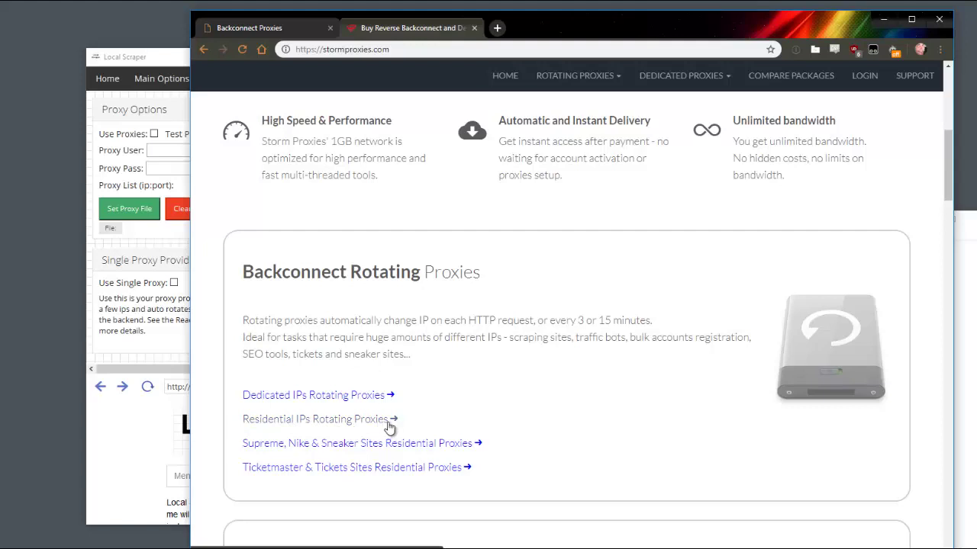
{"action": "scroll", "coordinate": [453, 416], "scroll_direction": "up", "scroll_amount": 1}
{"action": "scroll", "coordinate": [454, 415], "scroll_direction": "down", "scroll_amount": 1}
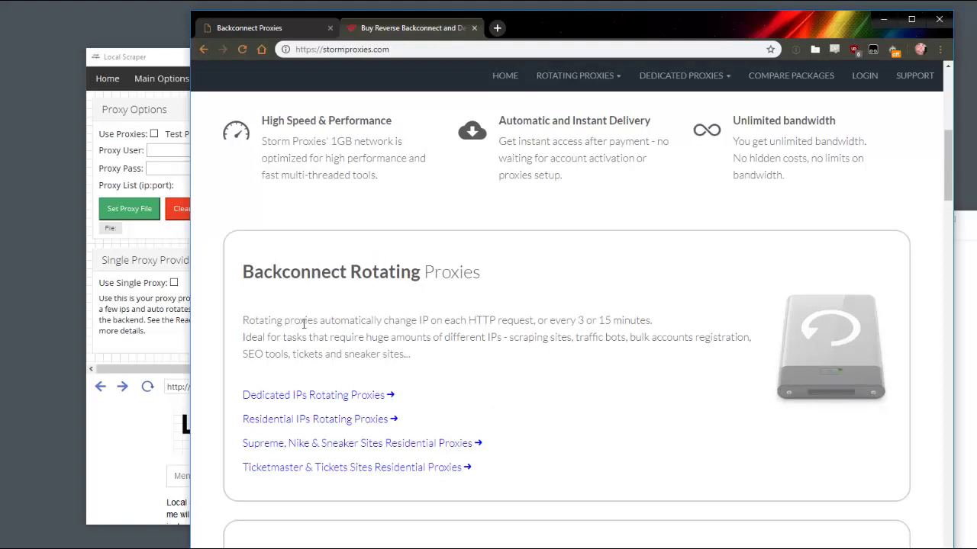
{"action": "left_click", "coordinate": [293, 399]}
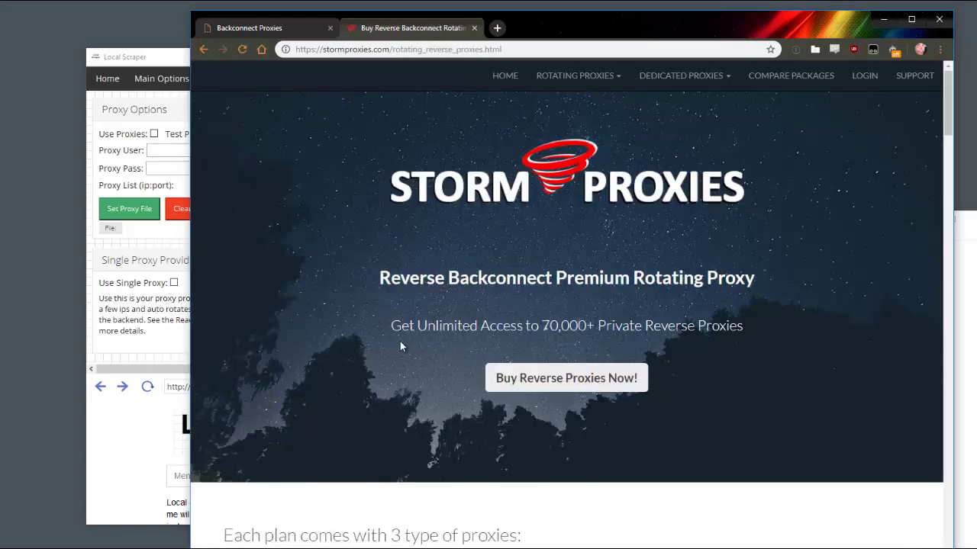
{"action": "left_click", "coordinate": [530, 379]}
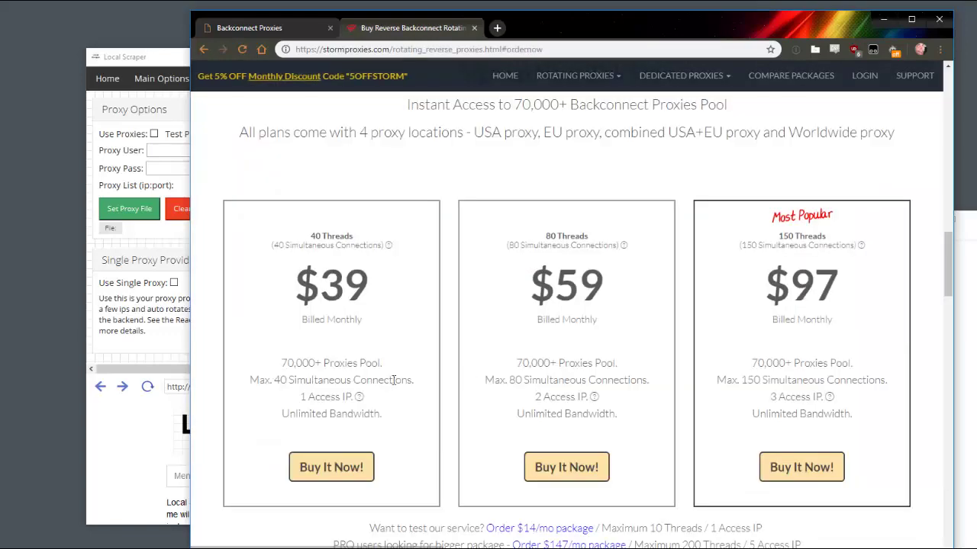
Review the rotating proxy plans, including the thread limit of the $14/mo test package.
{"action": "scroll", "coordinate": [456, 168], "scroll_direction": "down", "scroll_amount": 2}
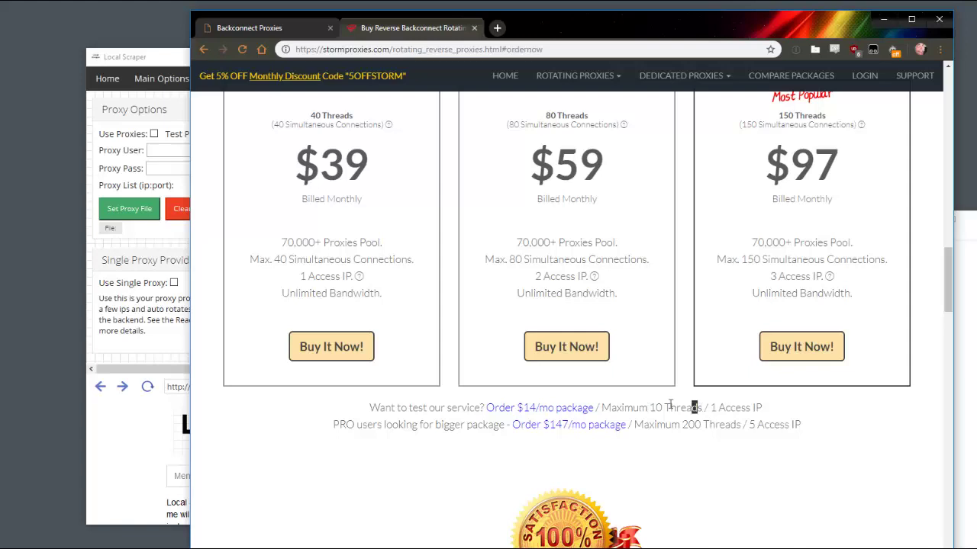
{"action": "left_click_drag", "start_coordinate": [699, 408], "coordinate": [649, 407]}
{"action": "left_click", "coordinate": [654, 408]}
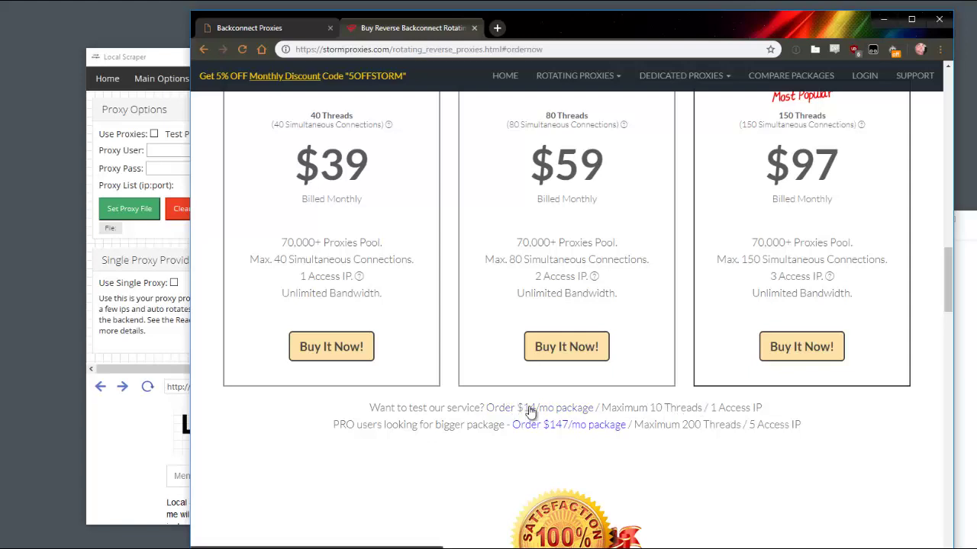
{"action": "left_click_drag", "start_coordinate": [700, 407], "coordinate": [649, 407]}
{"action": "left_click", "coordinate": [677, 407]}
{"action": "scroll", "coordinate": [480, 420], "scroll_direction": "up", "scroll_amount": 1}
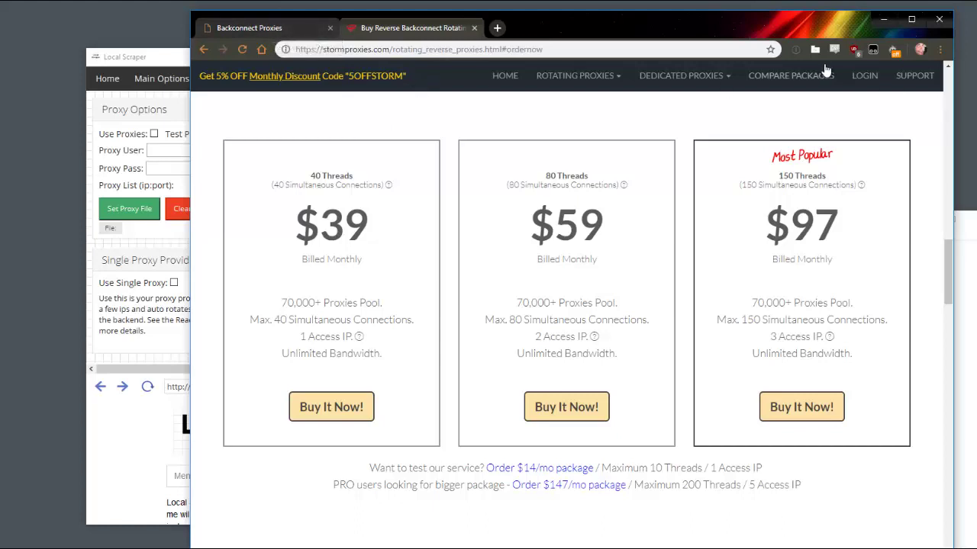
Open the Backconnect Proxies client page and clear the existing entry from the authorized IPs.
{"action": "left_click", "coordinate": [305, 27]}
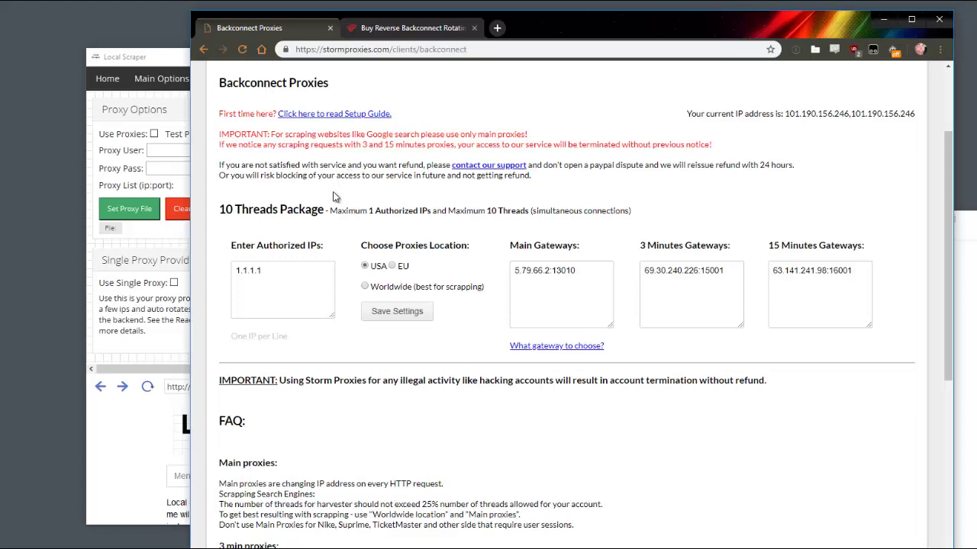
{"action": "left_click_drag", "start_coordinate": [276, 275], "coordinate": [219, 248]}
{"action": "left_click", "coordinate": [302, 276]}
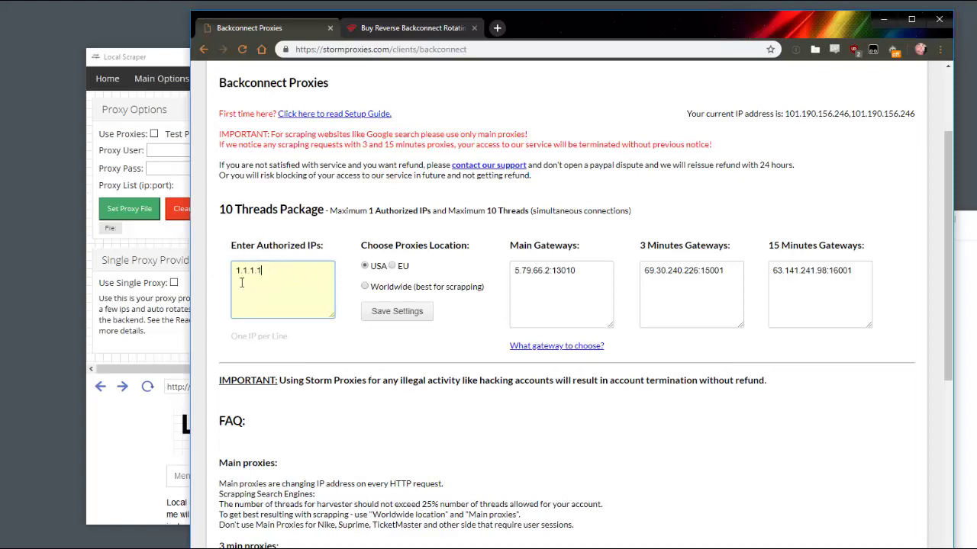
{"action": "left_click_drag", "start_coordinate": [272, 267], "coordinate": [226, 274]}
{"action": "key", "text": "BackSpace"}
Copy the current IP address shown on the page into the authorized IPs and save the settings.
{"action": "left_click", "coordinate": [713, 109]}
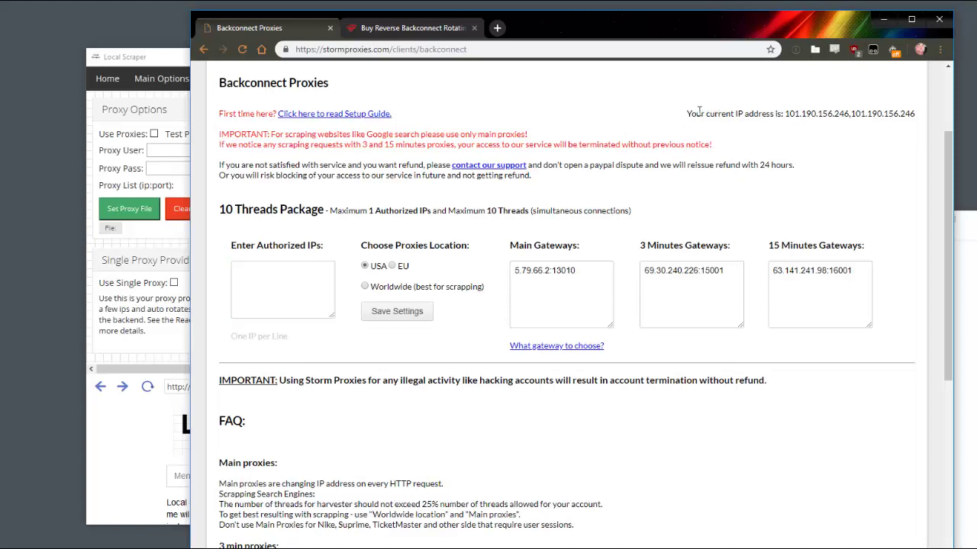
{"action": "left_click_drag", "start_coordinate": [686, 114], "coordinate": [912, 116]}
{"action": "left_click", "coordinate": [828, 116]}
{"action": "left_click_drag", "start_coordinate": [789, 111], "coordinate": [849, 110]}
{"action": "key", "text": "ctrl+c"}
{"action": "left_click", "coordinate": [271, 283]}
{"action": "key", "text": "ctrl+v"}
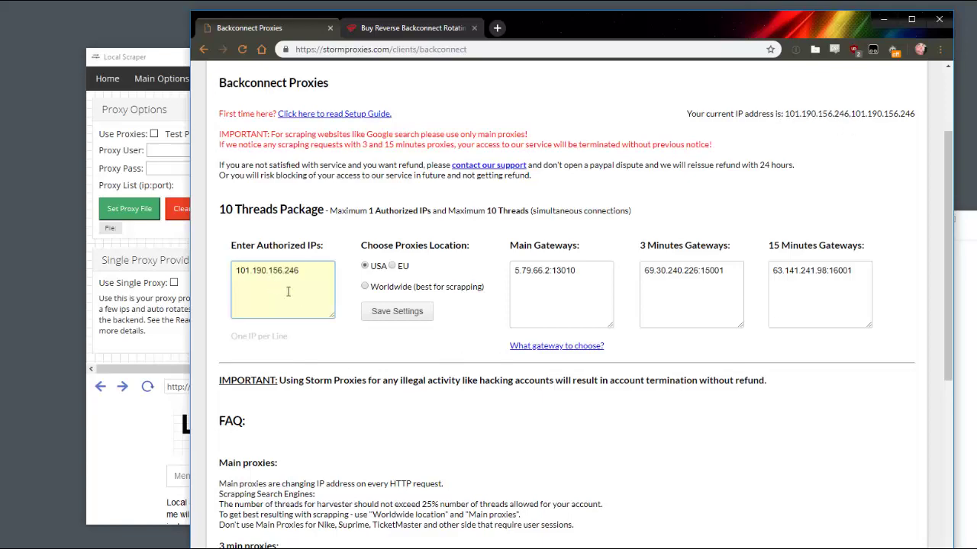
{"action": "left_click", "coordinate": [397, 311]}
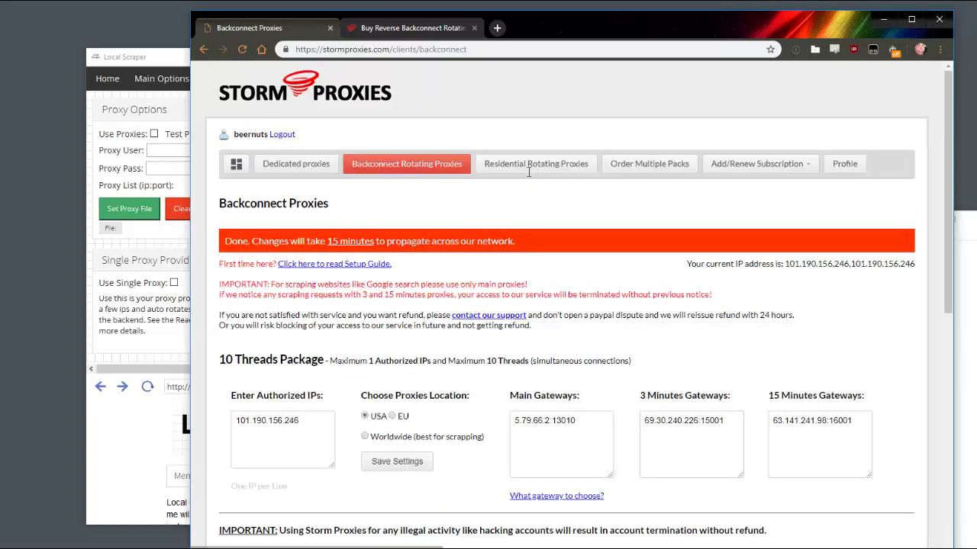
Examine the package's thread allowance, the main gateway and the FAQ's thread limit for scraping with main proxies.
{"action": "scroll", "coordinate": [457, 174], "scroll_direction": "down", "scroll_amount": 1}
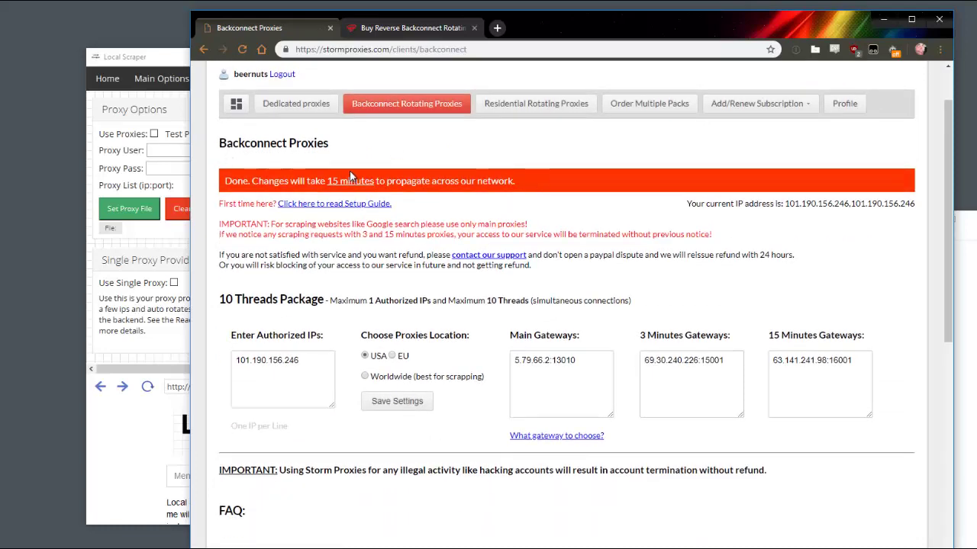
{"action": "scroll", "coordinate": [429, 174], "scroll_direction": "down", "scroll_amount": 1}
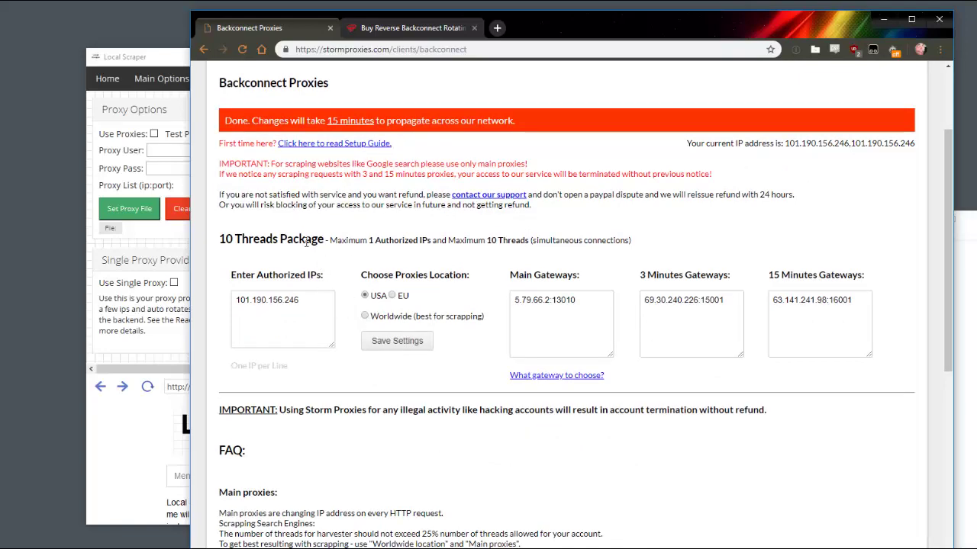
{"action": "scroll", "coordinate": [450, 174], "scroll_direction": "down", "scroll_amount": 1}
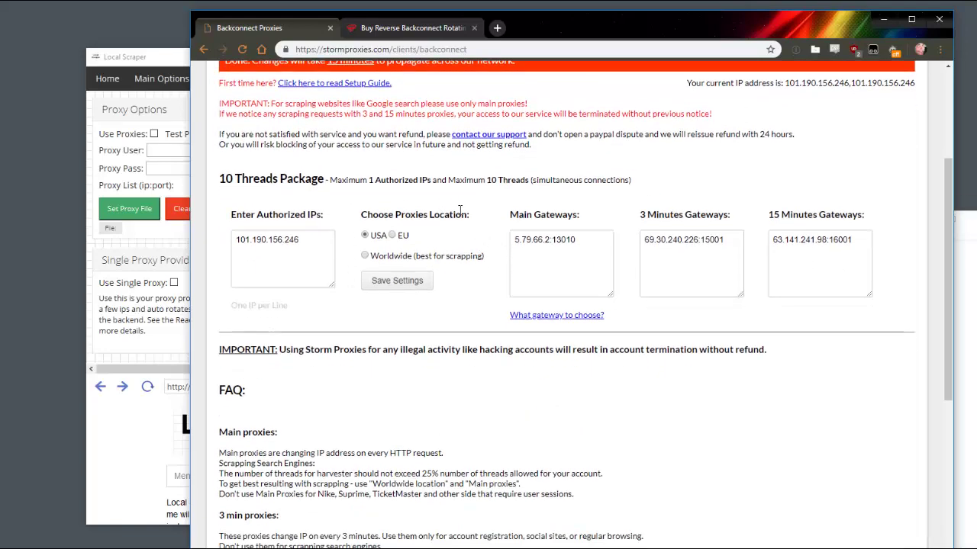
{"action": "scroll", "coordinate": [455, 229], "scroll_direction": "up", "scroll_amount": 1}
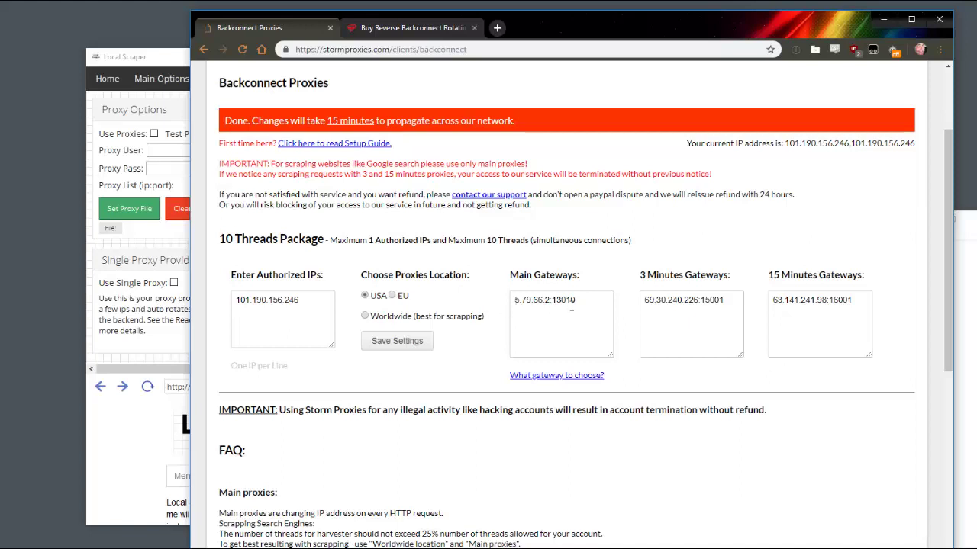
{"action": "left_click", "coordinate": [595, 305]}
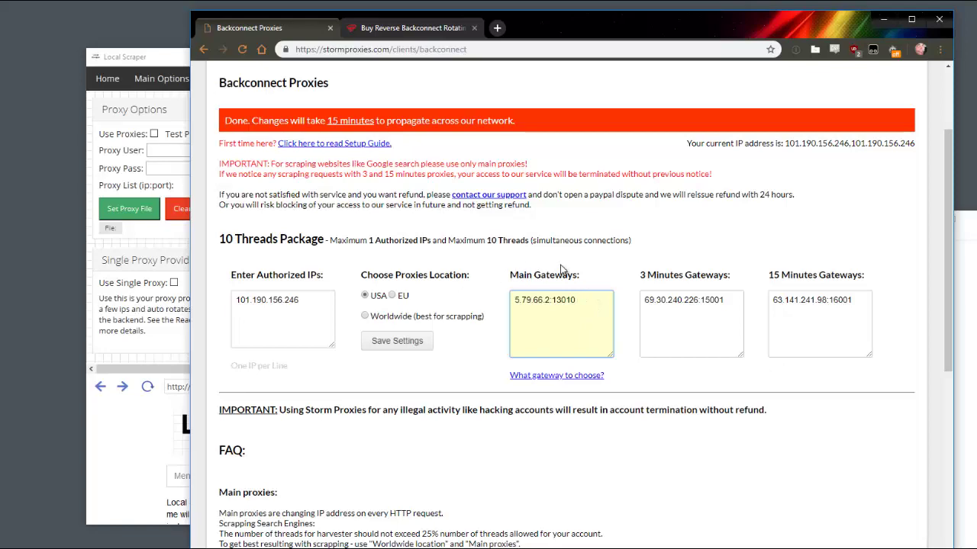
{"action": "scroll", "coordinate": [374, 489], "scroll_direction": "down", "scroll_amount": 3}
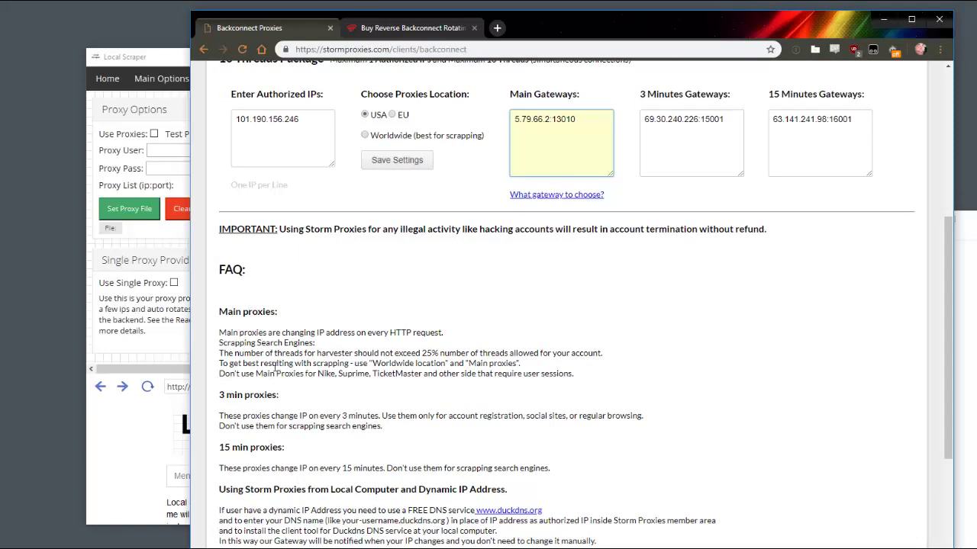
{"action": "scroll", "coordinate": [474, 373], "scroll_direction": "up", "scroll_amount": 1}
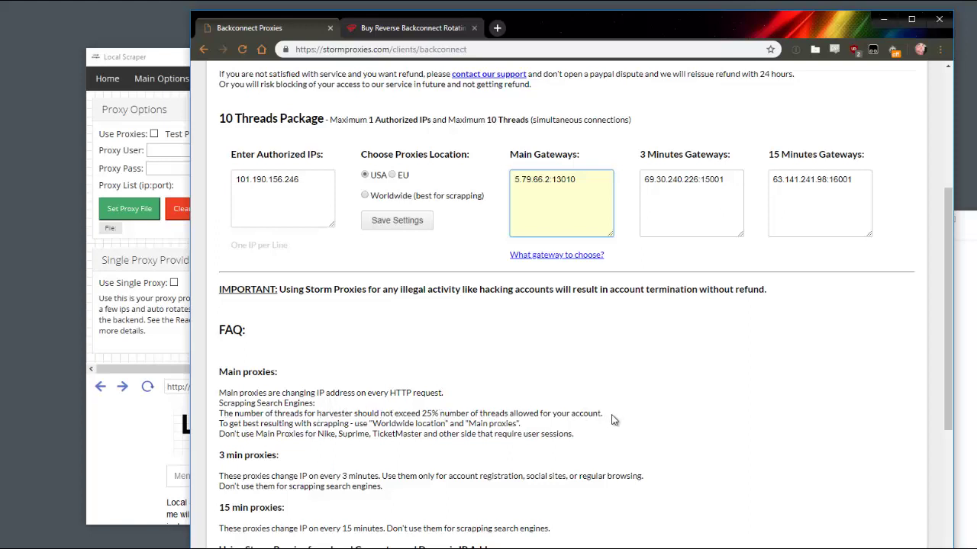
{"action": "left_click_drag", "start_coordinate": [604, 418], "coordinate": [223, 412]}
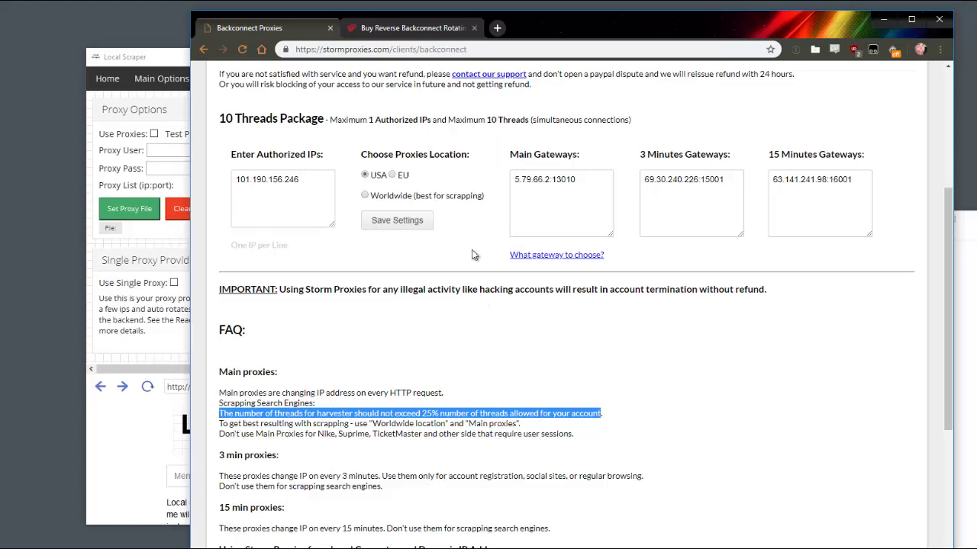
{"action": "left_click", "coordinate": [493, 119]}
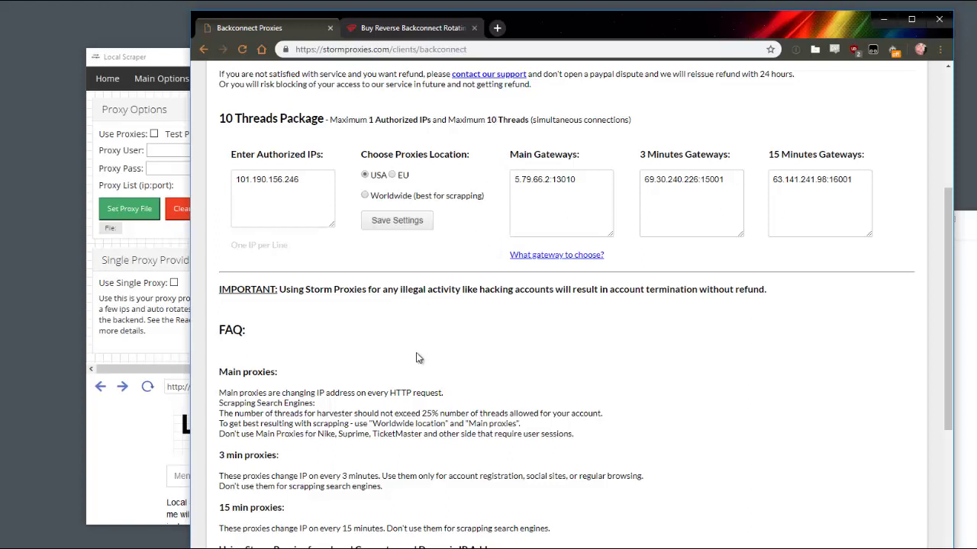
Compare the addresses listed under the 3 Minutes, 15 Minutes and Main Gateways.
{"action": "left_click", "coordinate": [675, 188]}
{"action": "left_click_drag", "start_coordinate": [722, 179], "coordinate": [645, 179]}
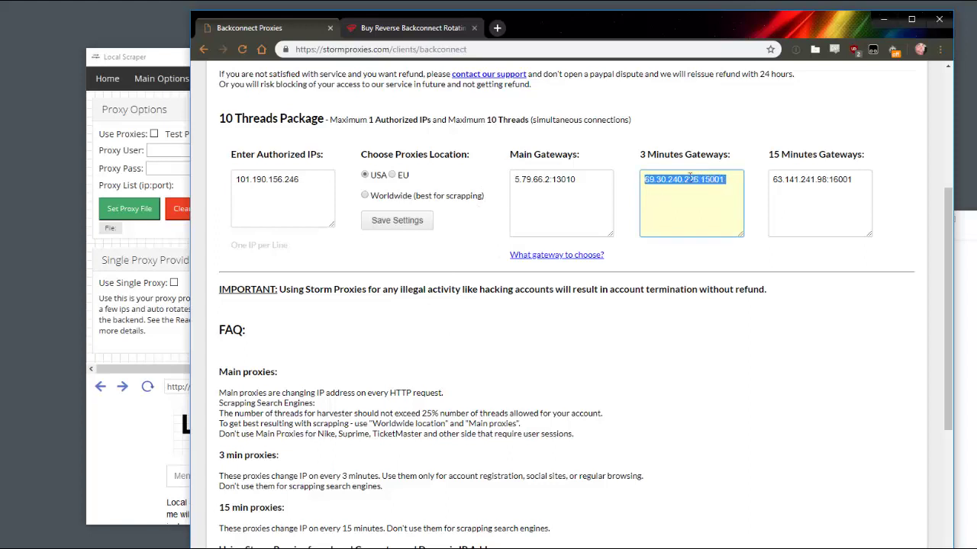
{"action": "left_click_drag", "start_coordinate": [773, 179], "coordinate": [845, 176]}
{"action": "left_click", "coordinate": [845, 176]}
{"action": "left_click", "coordinate": [808, 245]}
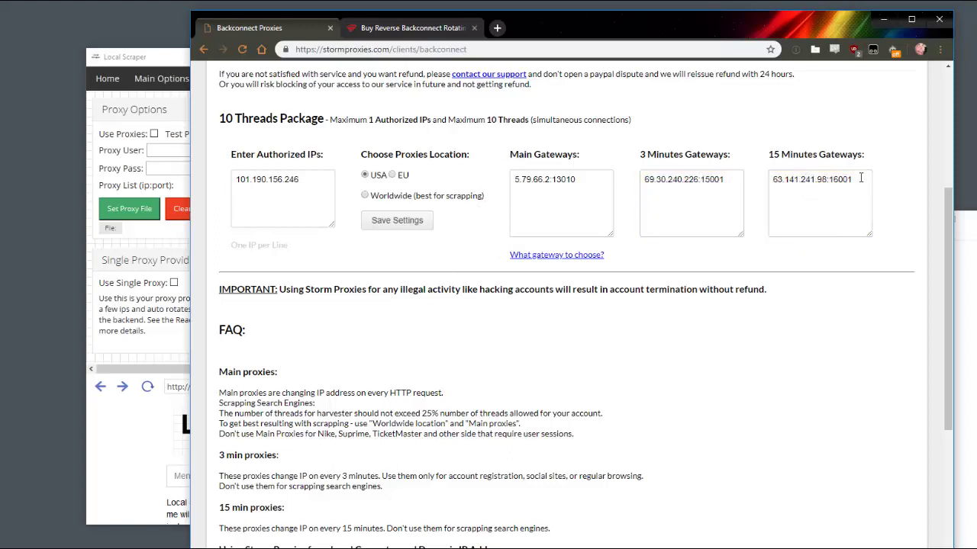
{"action": "left_click_drag", "start_coordinate": [860, 178], "coordinate": [758, 176]}
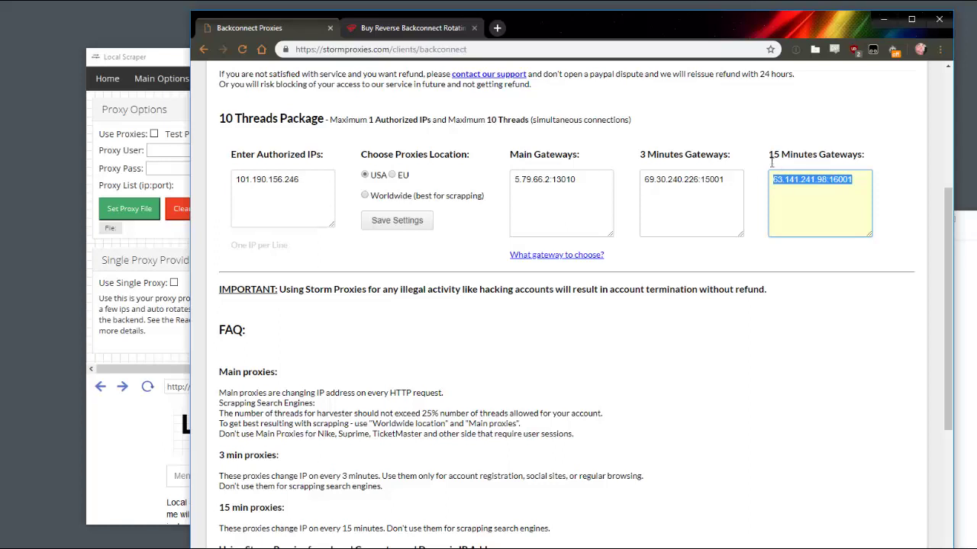
{"action": "left_click", "coordinate": [656, 212]}
{"action": "key", "text": "ctrl+a"}
{"action": "left_click", "coordinate": [659, 261]}
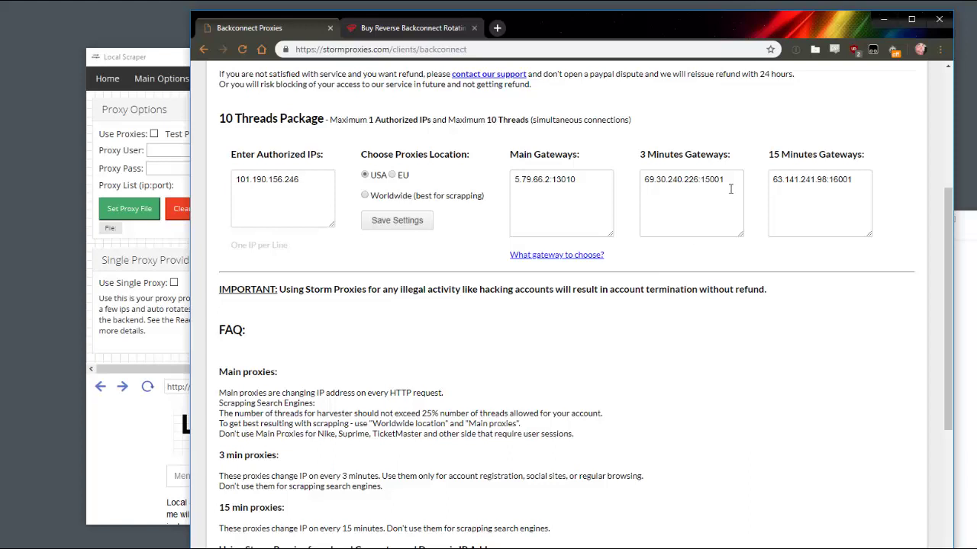
{"action": "left_click_drag", "start_coordinate": [726, 179], "coordinate": [693, 179]}
{"action": "key", "text": "ctrl+a"}
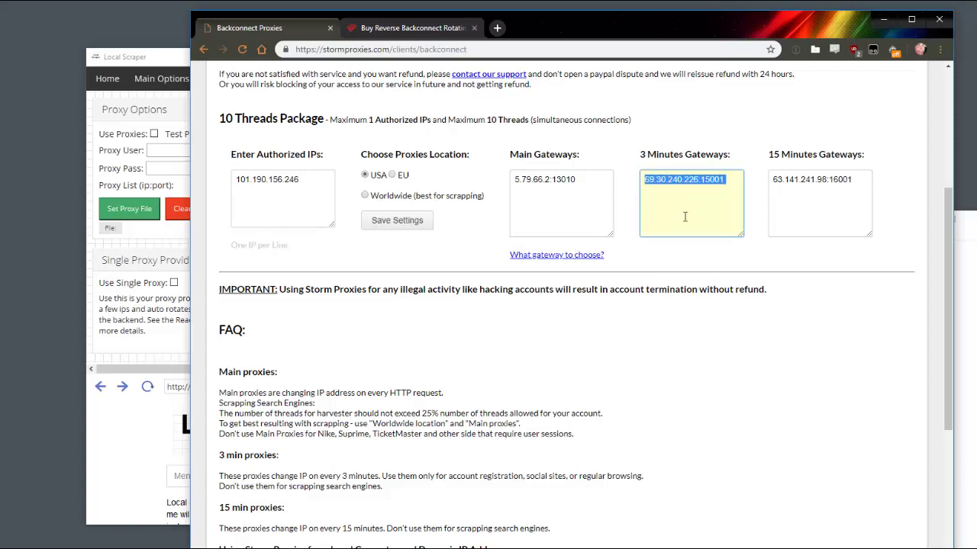
{"action": "left_click", "coordinate": [685, 215]}
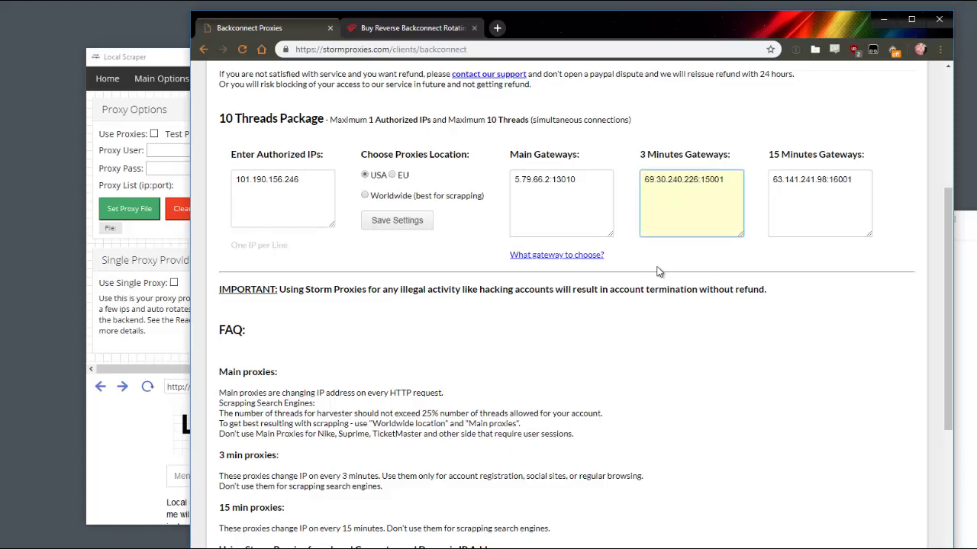
{"action": "left_click", "coordinate": [660, 264]}
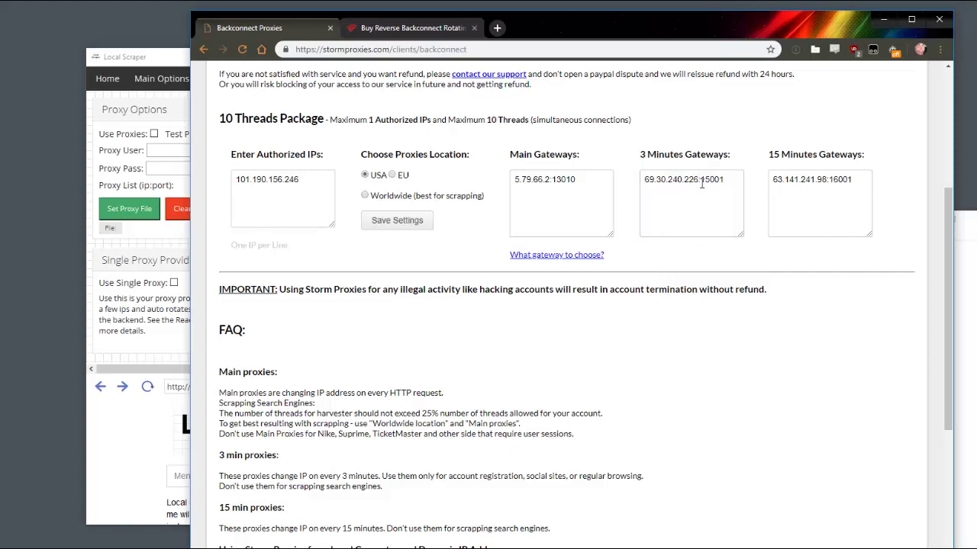
{"action": "triple_click", "coordinate": [587, 182]}
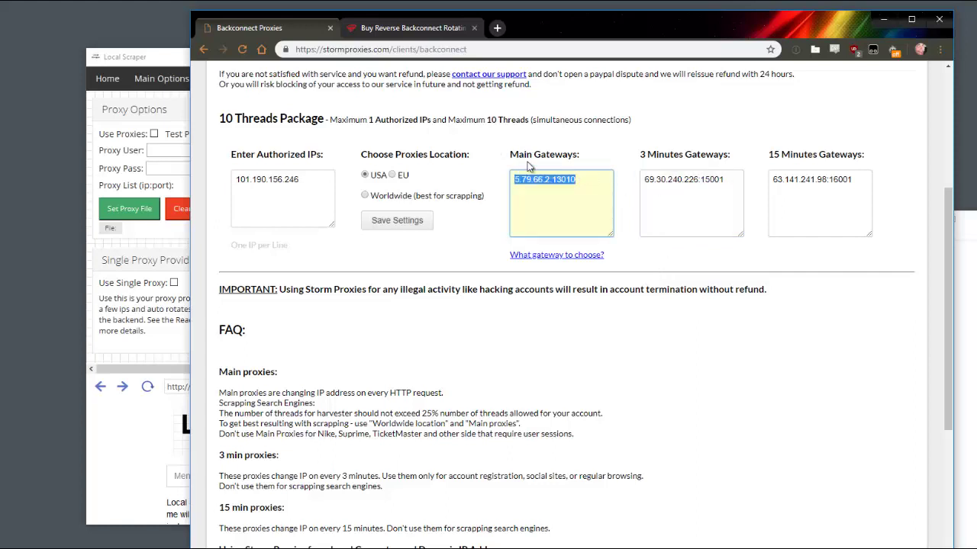
Choose USA as the proxies location and copy the main gateway address 5.79.66.2:13010 into the empty Notepad document.
{"action": "left_click", "coordinate": [364, 196]}
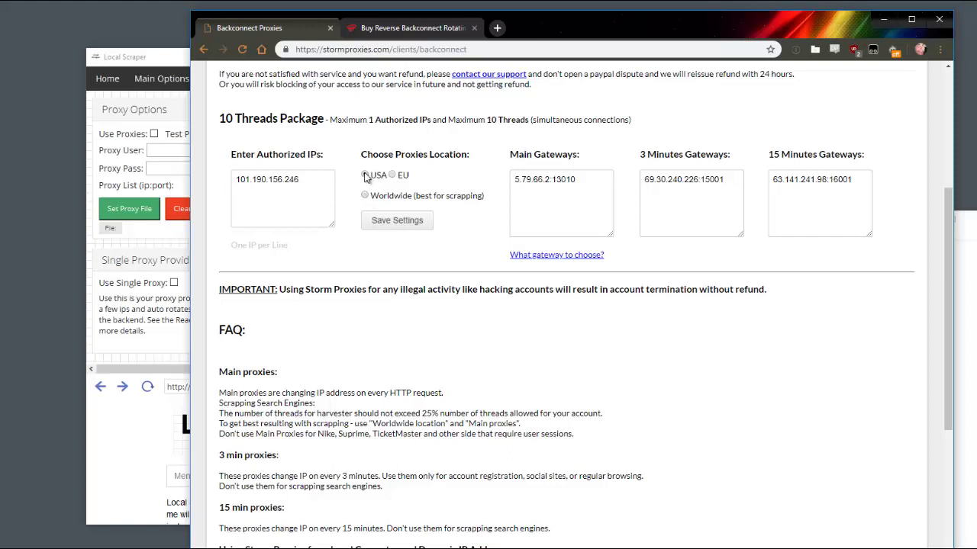
{"action": "left_click", "coordinate": [364, 174]}
{"action": "left_click", "coordinate": [593, 190]}
{"action": "key", "text": "ctrl+c"}
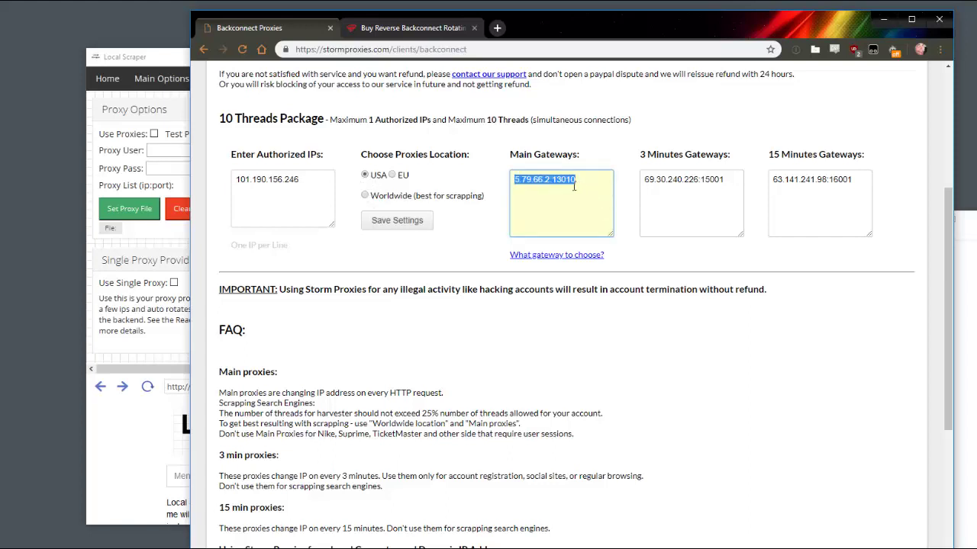
{"action": "left_click", "coordinate": [968, 273]}
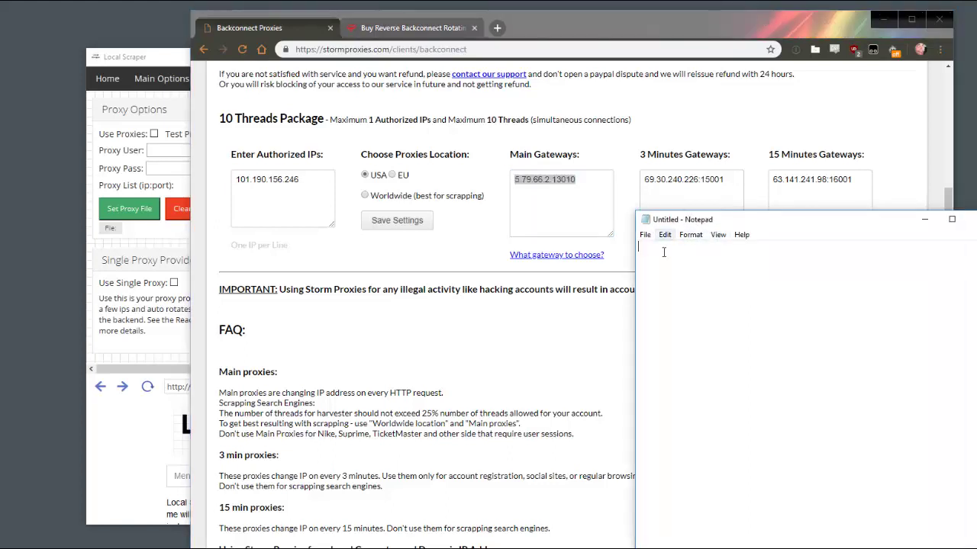
{"action": "key", "text": "ctrl+v"}
{"action": "left_click", "coordinate": [645, 235]}
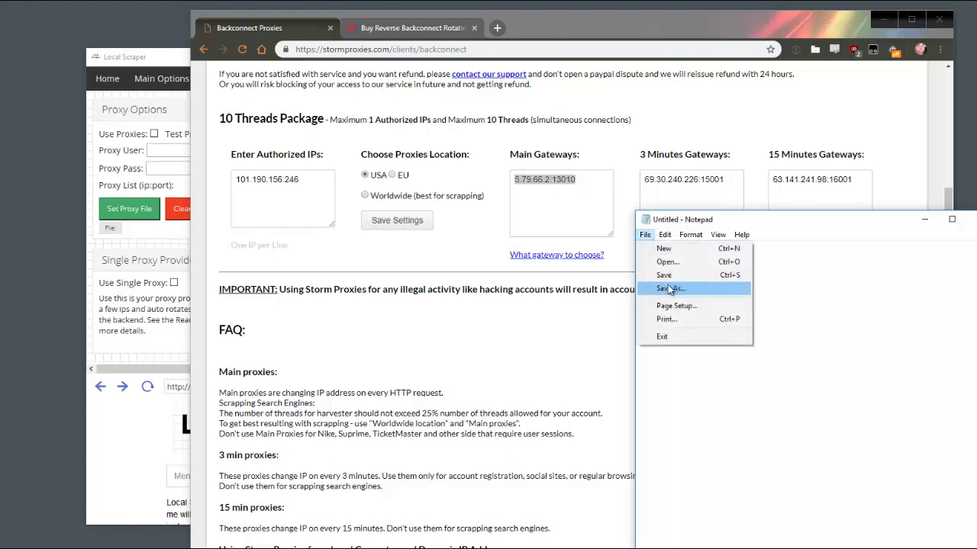
{"action": "left_click", "coordinate": [796, 283]}
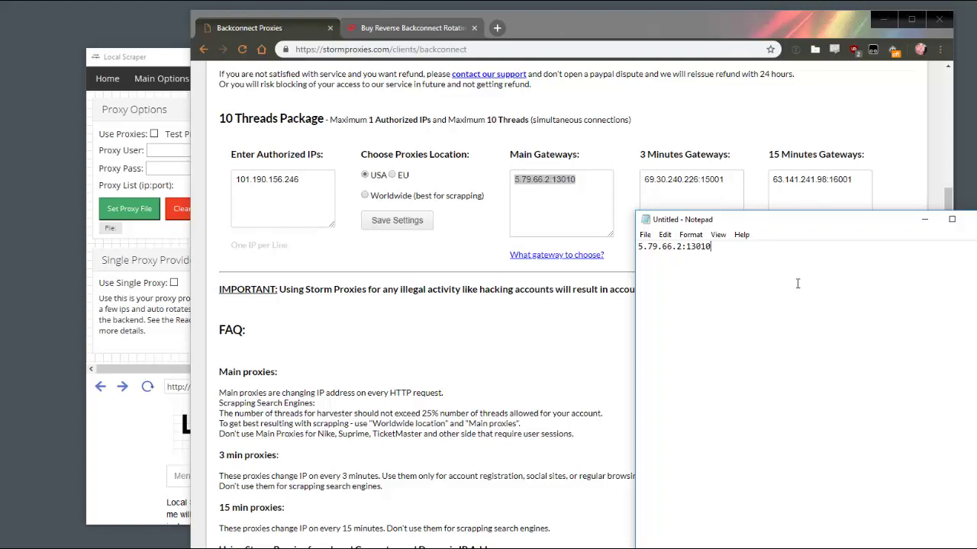
Switch to Local Scraper, enable Use Proxies, and check the proxy options against the gateway address in the Notepad document.
{"action": "left_click", "coordinate": [467, 261]}
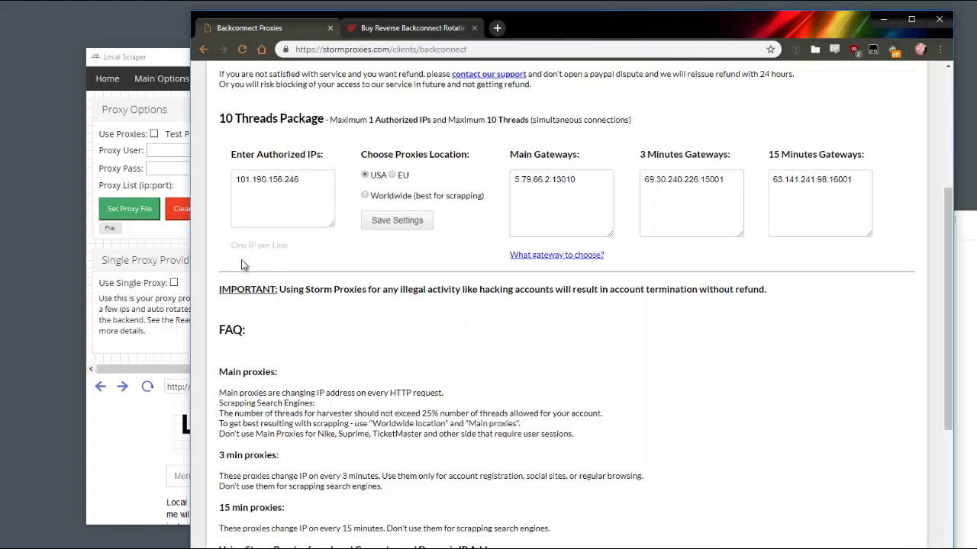
{"action": "left_click", "coordinate": [162, 243]}
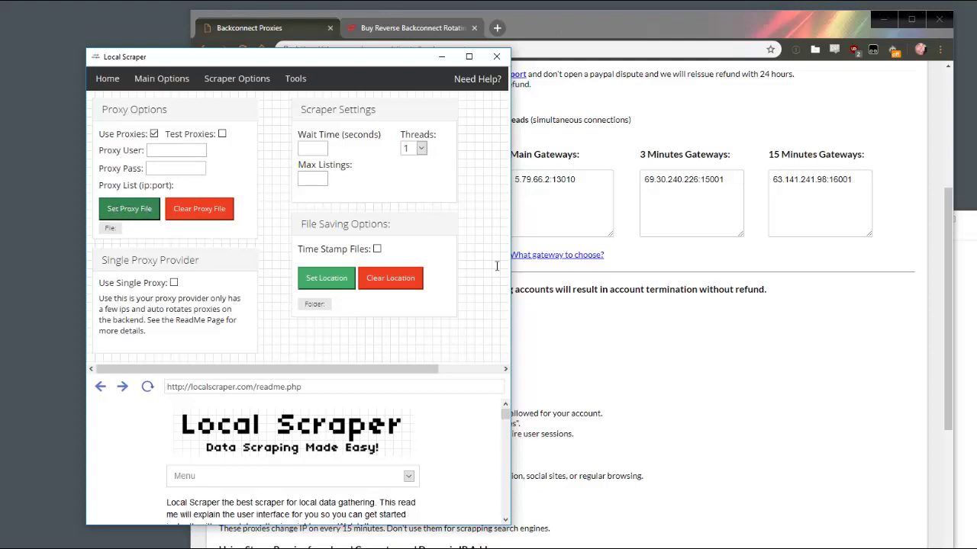
{"action": "left_click", "coordinate": [967, 314]}
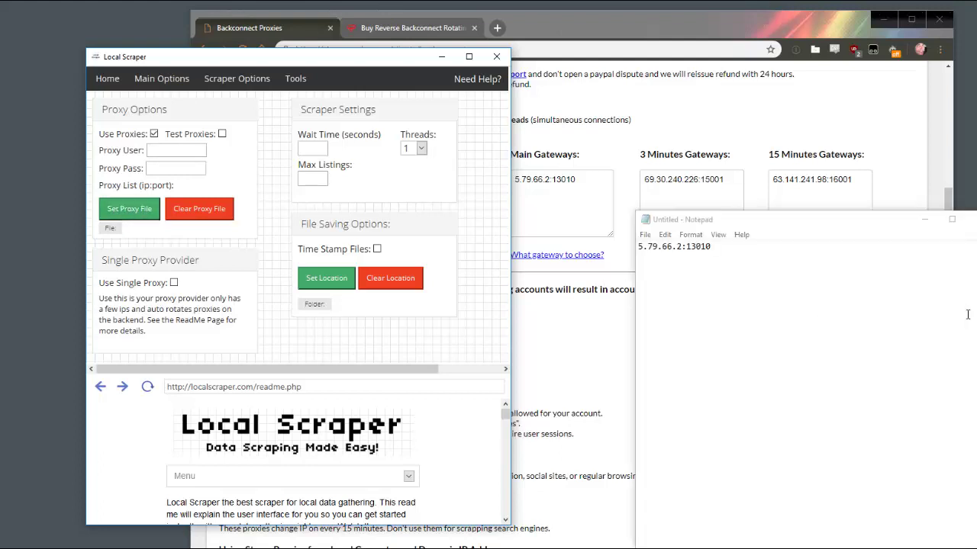
{"action": "left_click_drag", "start_coordinate": [717, 264], "coordinate": [640, 248]}
{"action": "left_click", "coordinate": [721, 254]}
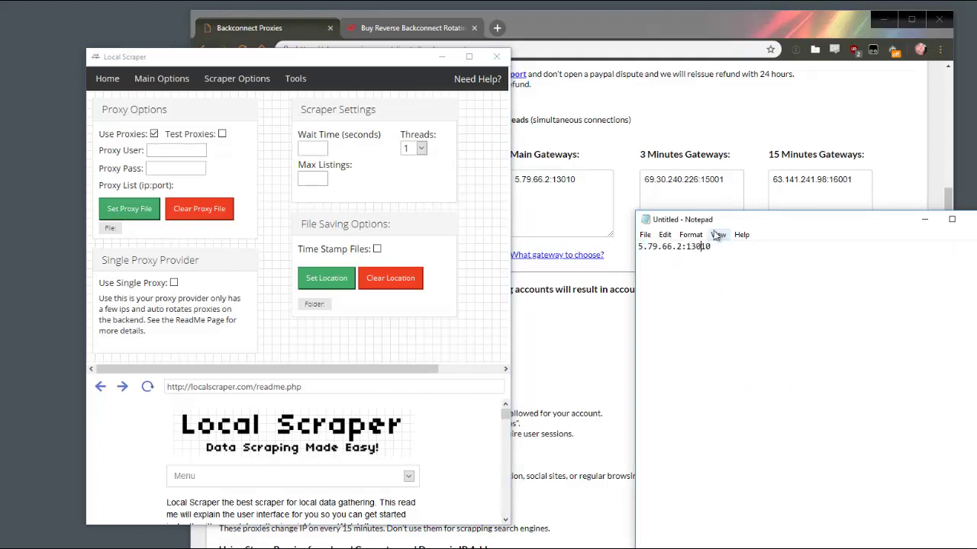
{"action": "left_click", "coordinate": [297, 206]}
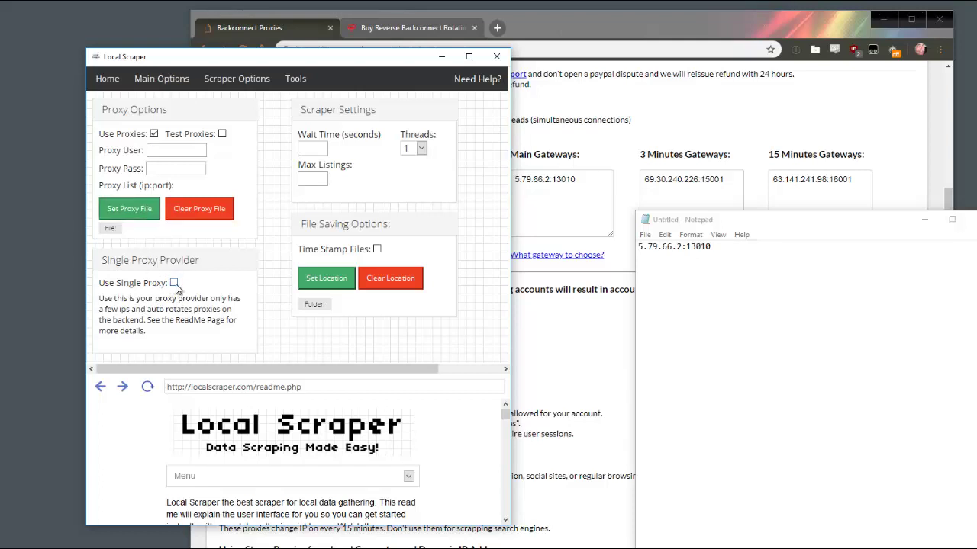
Compare Local Scraper's thread choices with the FAQ's thread limit for main proxies and the package's maximum threads.
{"action": "left_click", "coordinate": [422, 149]}
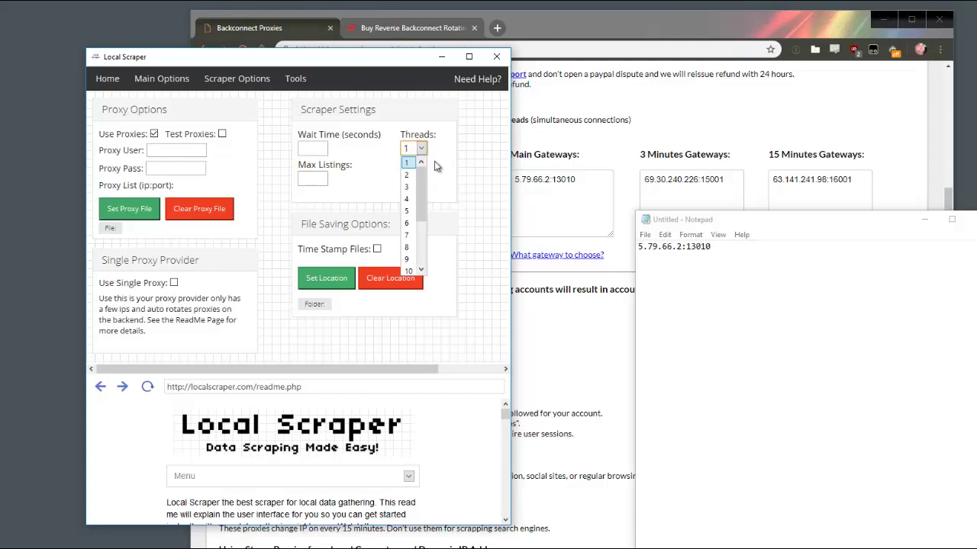
{"action": "left_click", "coordinate": [467, 197]}
{"action": "left_click", "coordinate": [550, 350]}
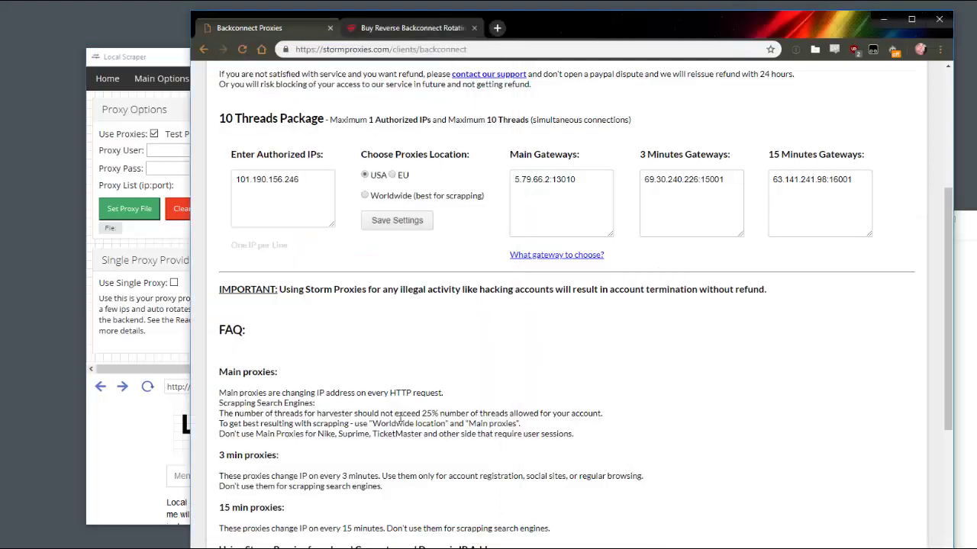
{"action": "left_click_drag", "start_coordinate": [401, 415], "coordinate": [458, 422]}
{"action": "left_click", "coordinate": [457, 410]}
{"action": "left_click_drag", "start_coordinate": [381, 414], "coordinate": [470, 413]}
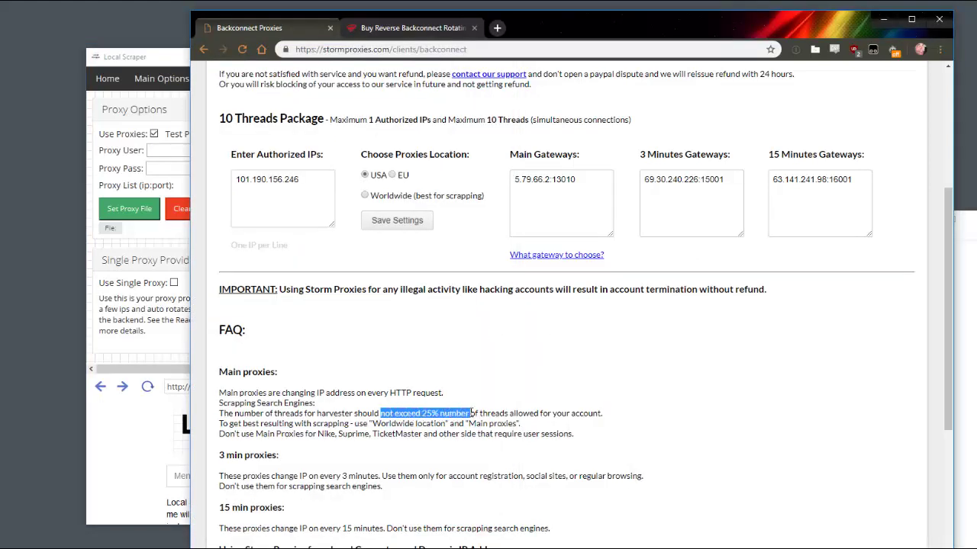
{"action": "left_click_drag", "start_coordinate": [486, 119], "coordinate": [528, 120]}
{"action": "left_click", "coordinate": [486, 122]}
{"action": "left_click", "coordinate": [164, 99]}
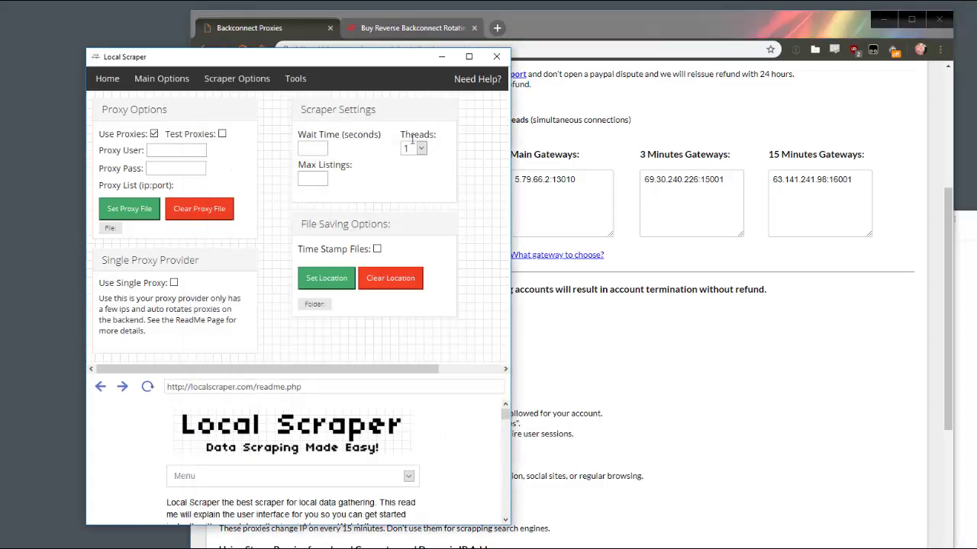
{"action": "left_click", "coordinate": [421, 148]}
{"action": "left_click", "coordinate": [424, 175]}
{"action": "left_click", "coordinate": [661, 145]}
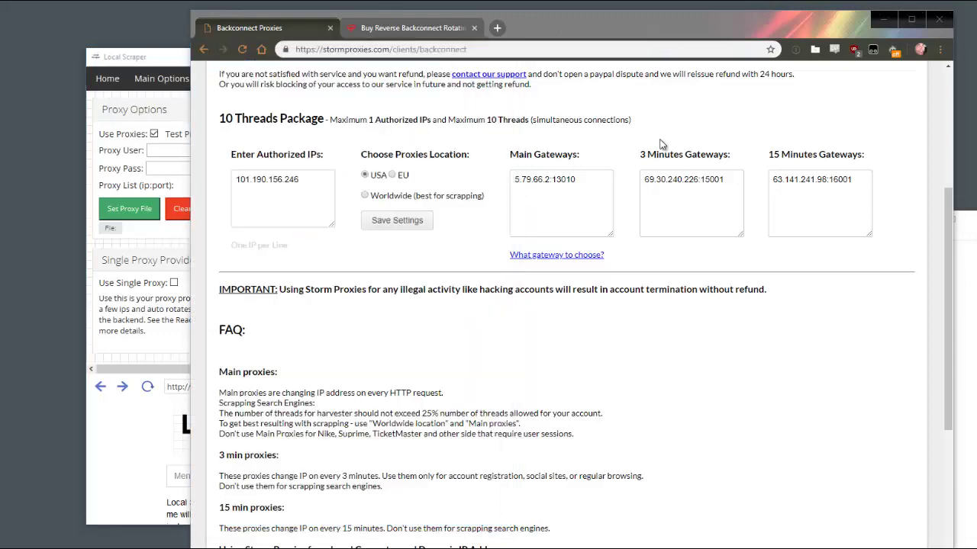
{"action": "scroll", "coordinate": [628, 318], "scroll_direction": "up", "scroll_amount": 3}
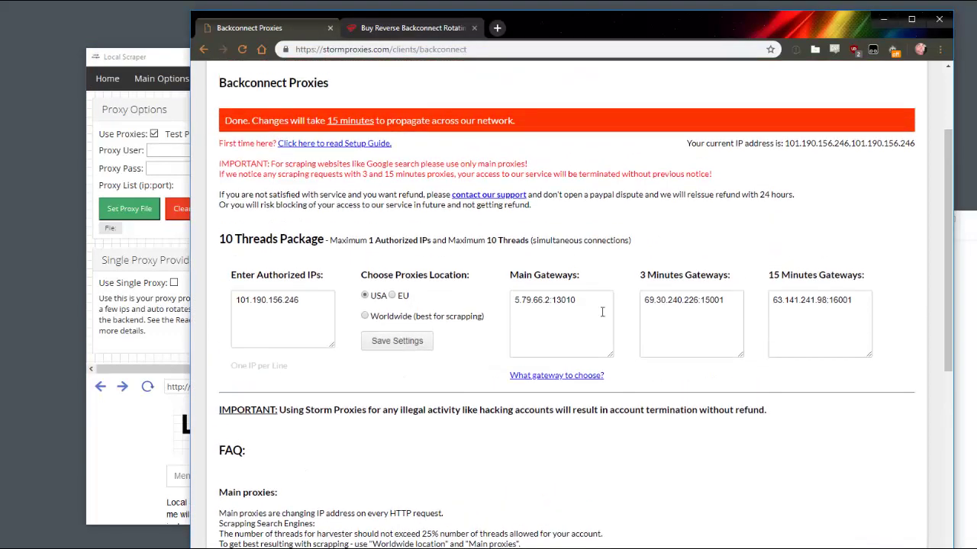
{"action": "scroll", "coordinate": [602, 311], "scroll_direction": "down", "scroll_amount": 3}
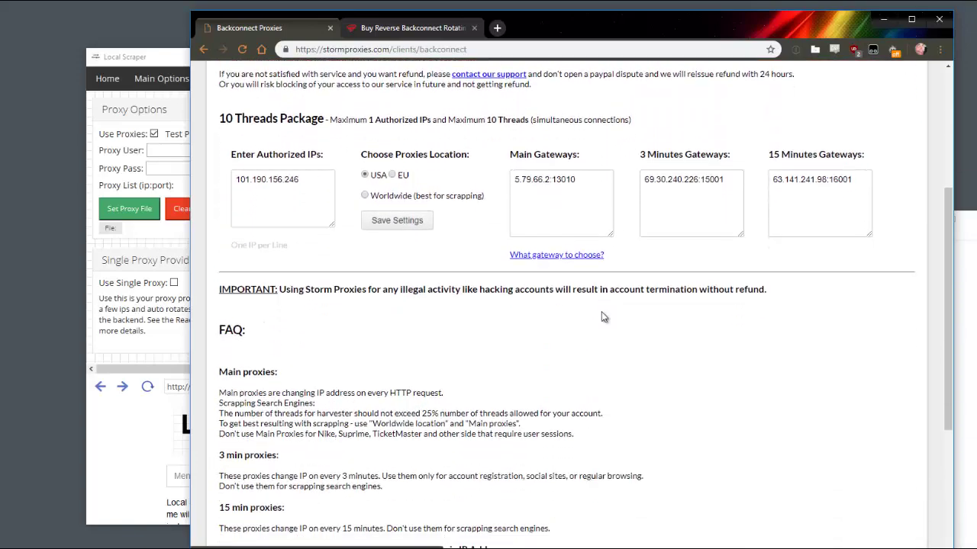
{"action": "scroll", "coordinate": [618, 301], "scroll_direction": "up", "scroll_amount": 3}
{"action": "scroll", "coordinate": [617, 301], "scroll_direction": "down", "scroll_amount": 2}
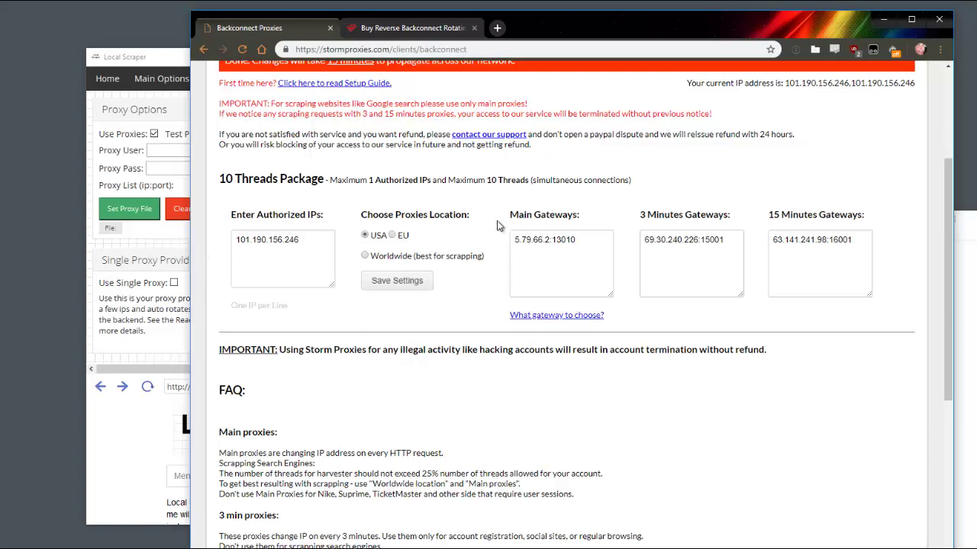
Copy the main gateway address 5.79.66.2:13010 from the Storm Proxies page again.
{"action": "left_click", "coordinate": [582, 242]}
{"action": "double_click", "coordinate": [566, 240]}
{"action": "left_click", "coordinate": [512, 238]}
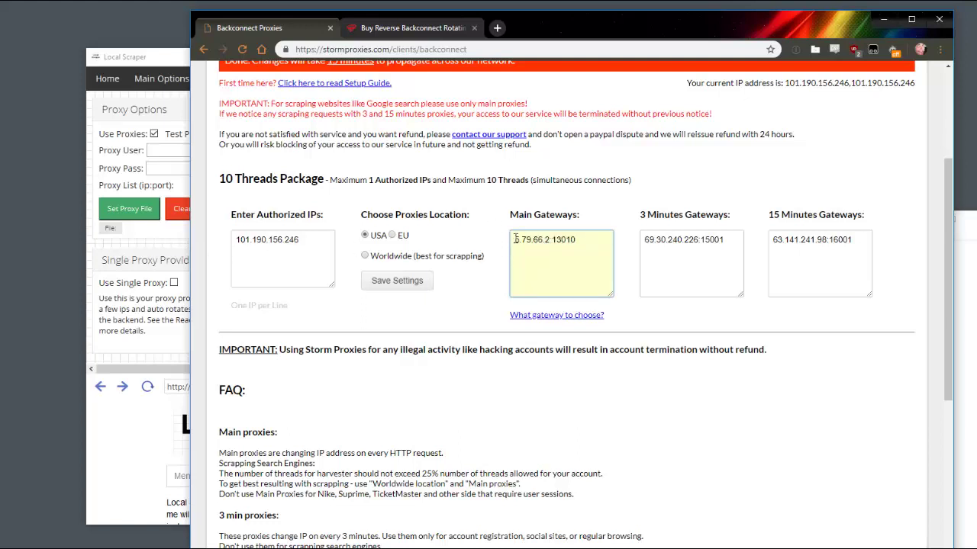
{"action": "triple_click", "coordinate": [517, 239]}
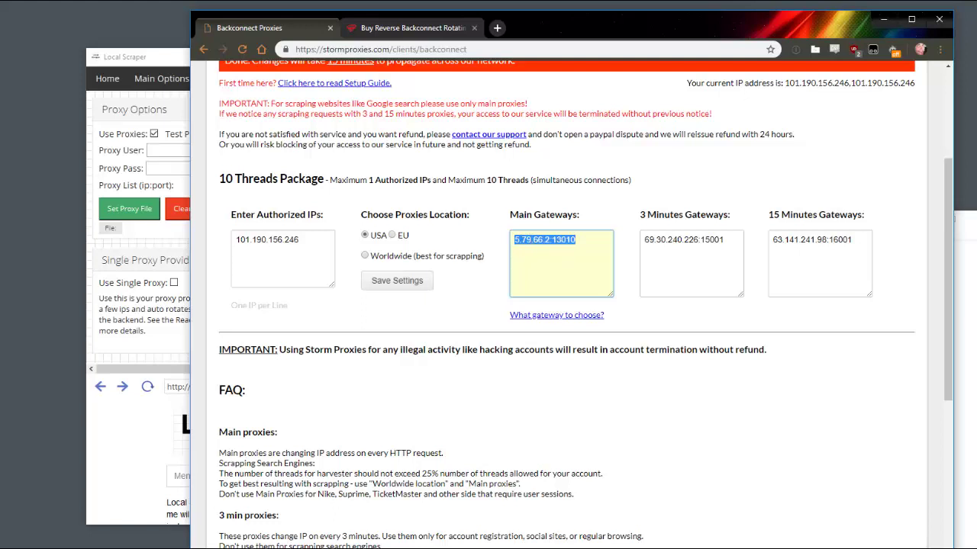
{"action": "key", "text": "ctrl+c"}
{"action": "key", "text": "alt+Tab"}
{"action": "key", "text": "ctrl+v"}
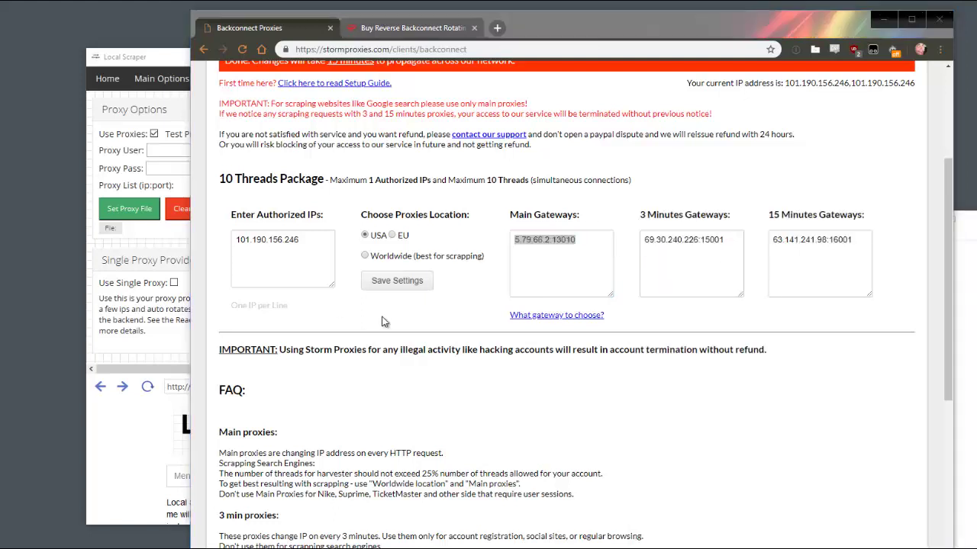
{"action": "left_click", "coordinate": [383, 321]}
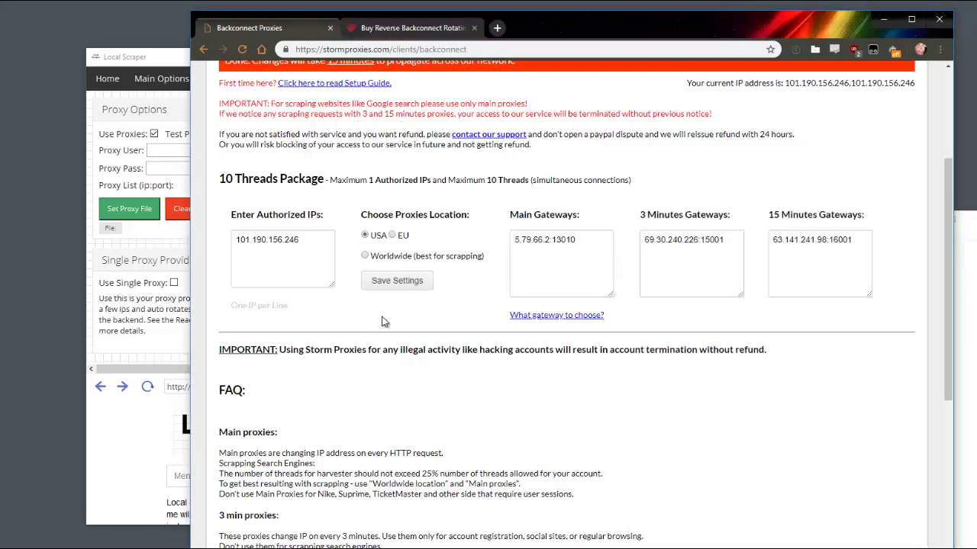